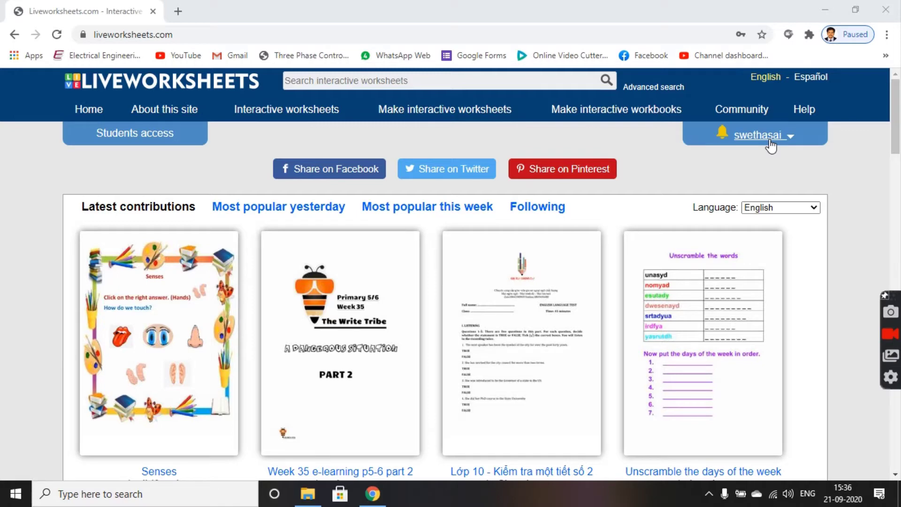
- Start a new interactive worksheet and upload the LV1.png quiz image
mouse_move(488, 121)
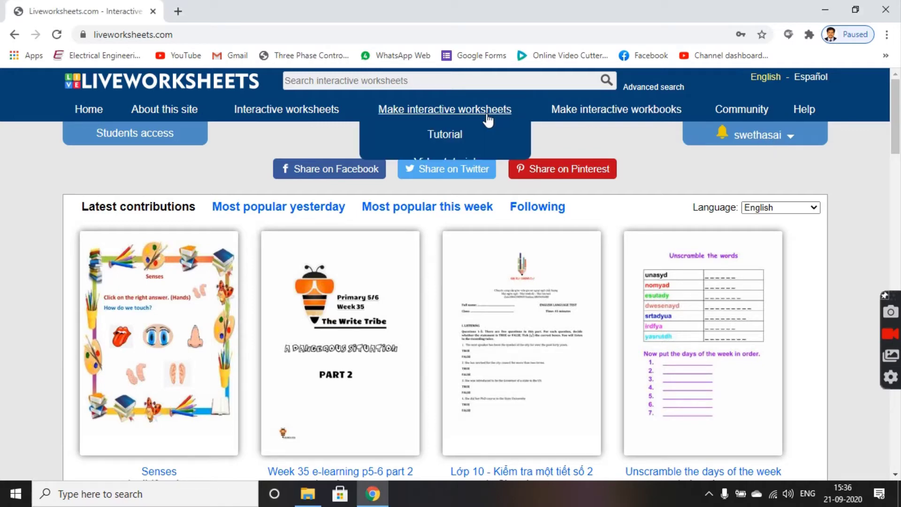
left_click(459, 192)
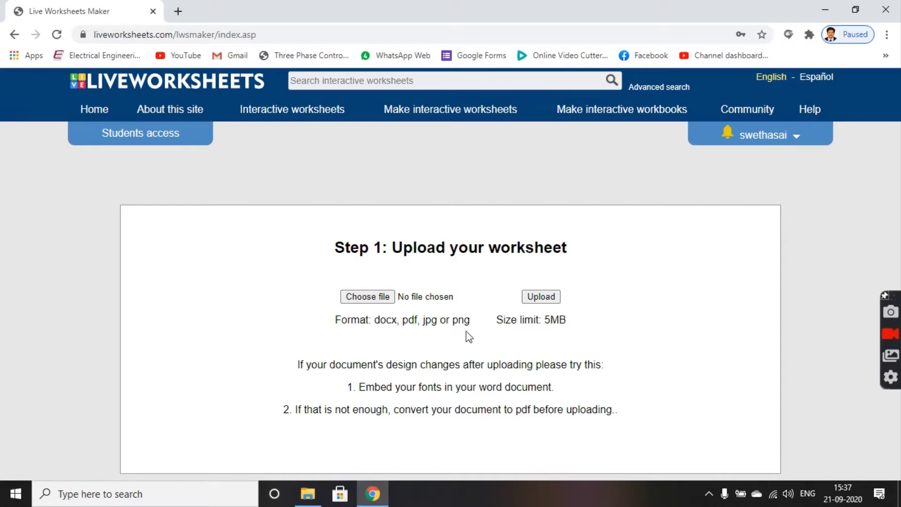
left_click(375, 297)
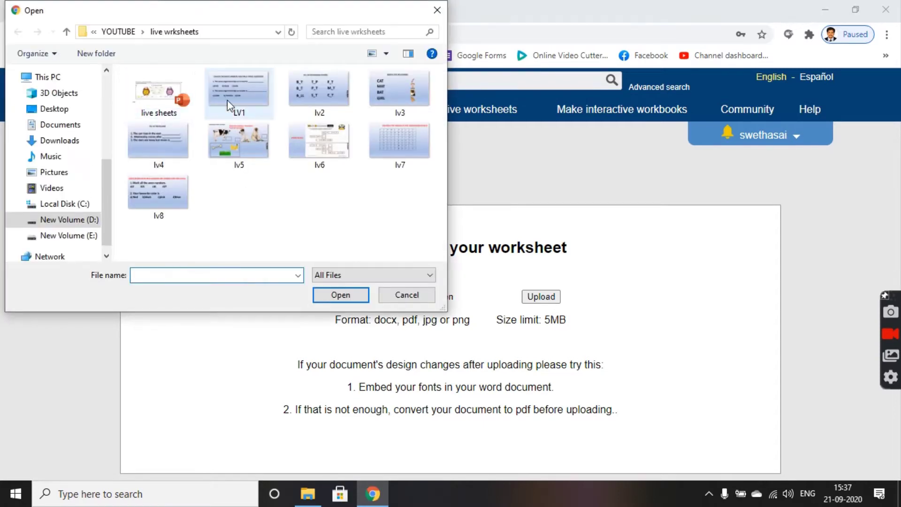
double_click(230, 97)
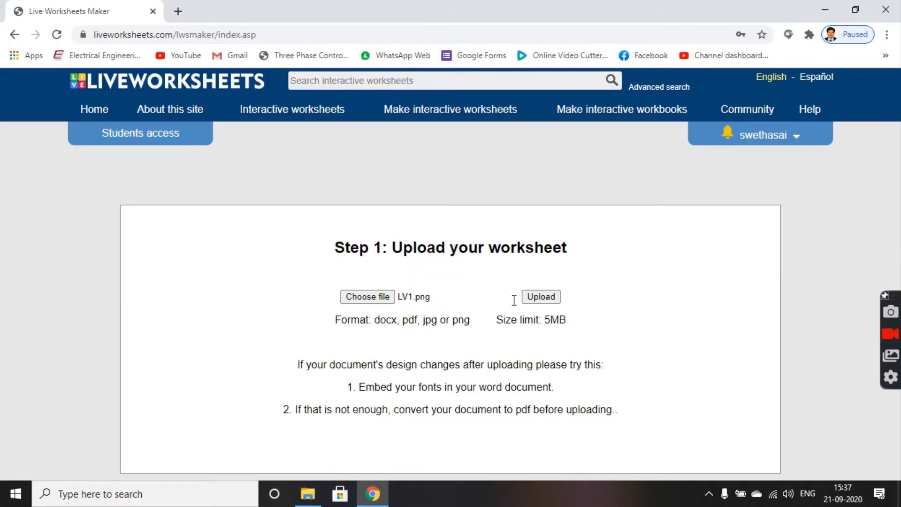
left_click(541, 298)
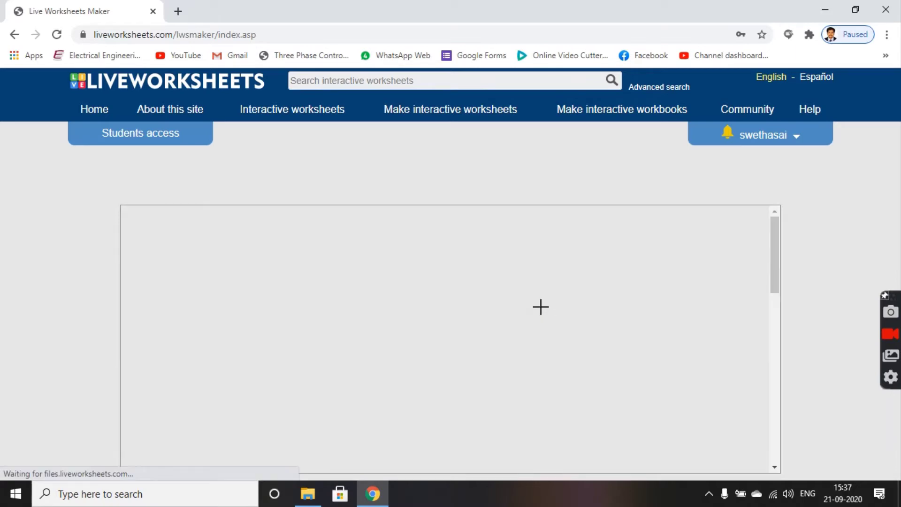
- Look over the uploaded quiz, then draw an answer box over question 1's a)EYES option
scroll(523, 346, "down", 4)
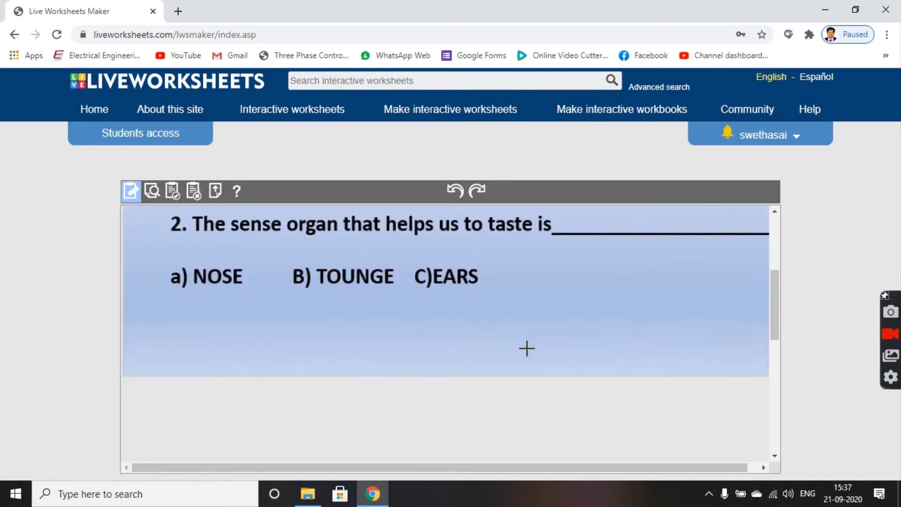
scroll(527, 347, "up", 3)
scroll(528, 347, "up", 1)
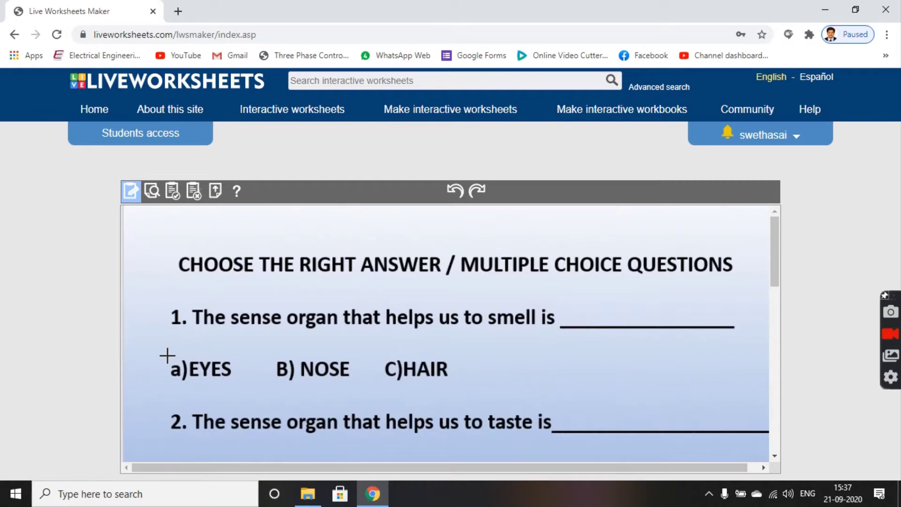
left_click_drag(167, 356, 275, 388)
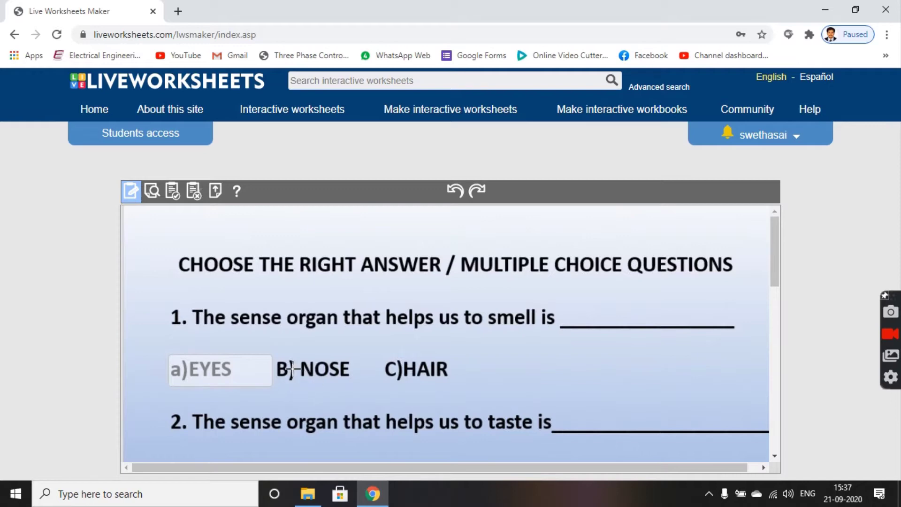
- Adjust the a)EYES box and place copies of it over B) NOSE and C)HAIR
left_click(217, 368)
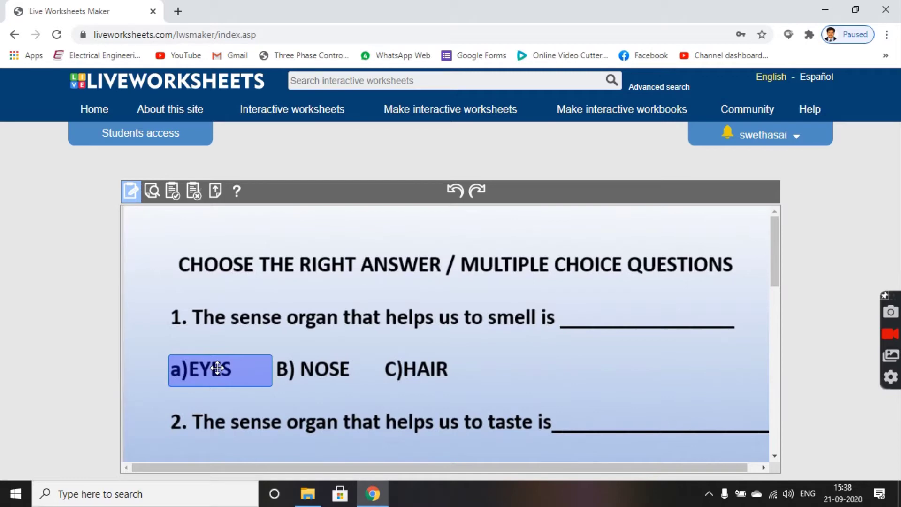
left_click_drag(217, 368, 222, 373)
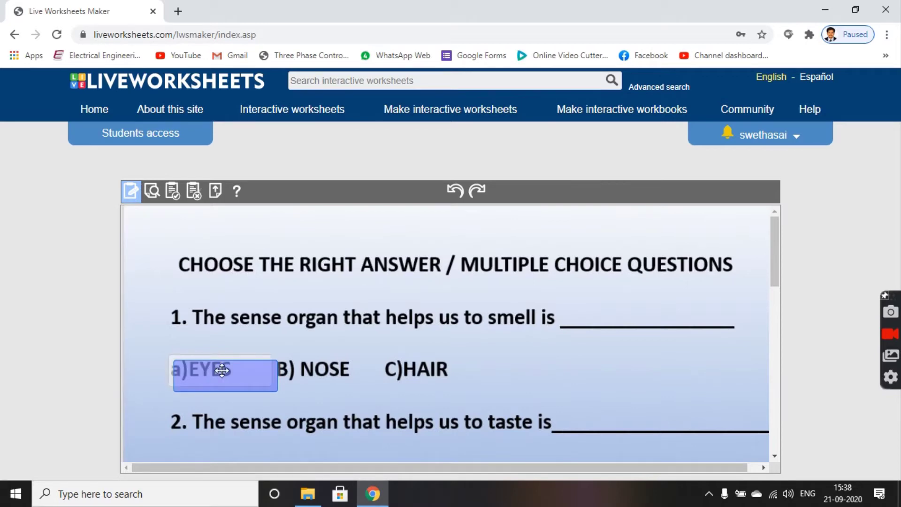
left_click_drag(222, 371, 323, 369)
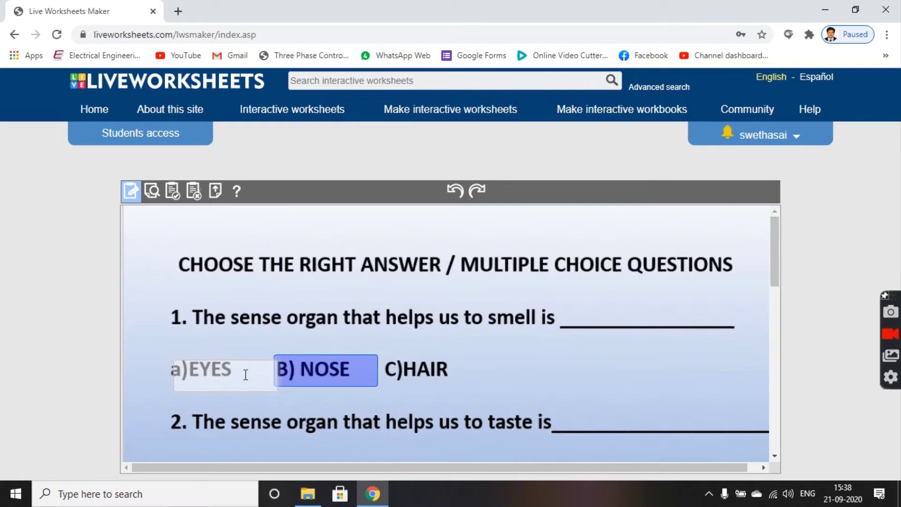
left_click_drag(224, 365, 216, 371)
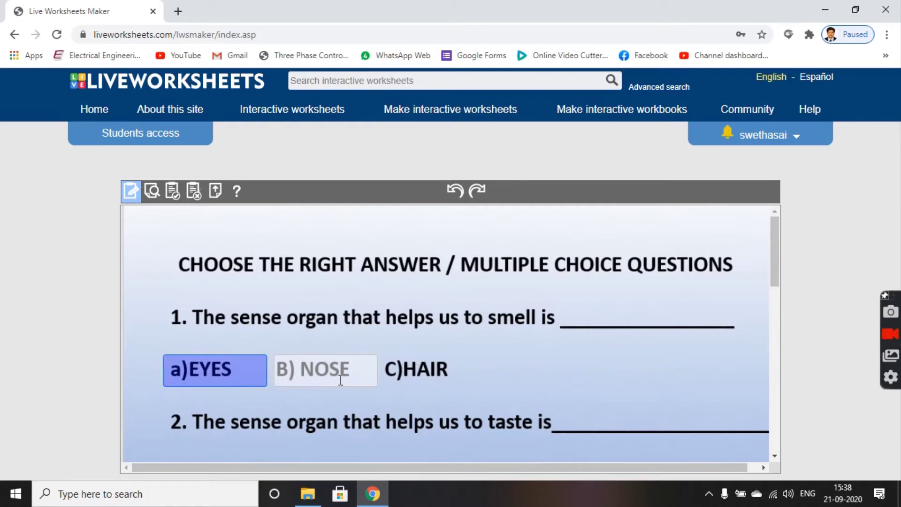
left_click_drag(340, 381, 434, 369)
scroll(490, 409, "down", 3)
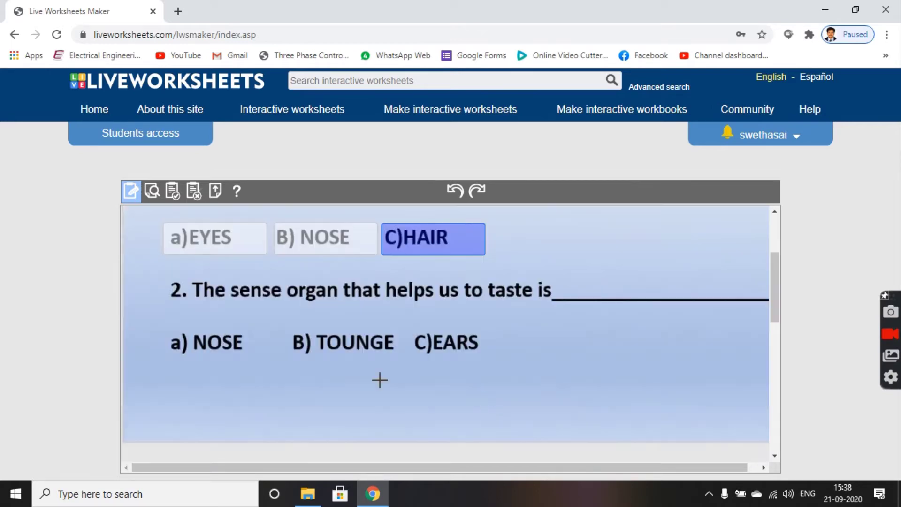
- Paste answer box copies onto question 2's a) NOSE and B) TOUNGE options
key("ctrl+v")
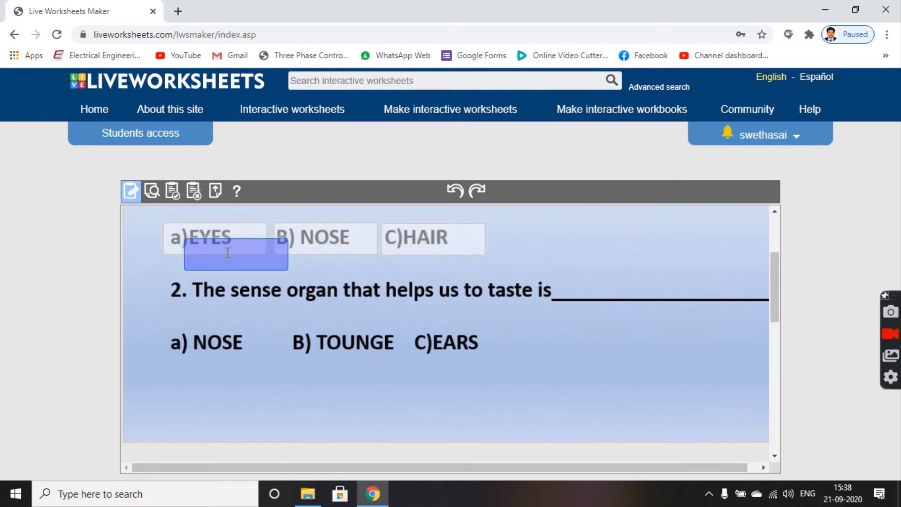
left_click_drag(236, 255, 218, 342)
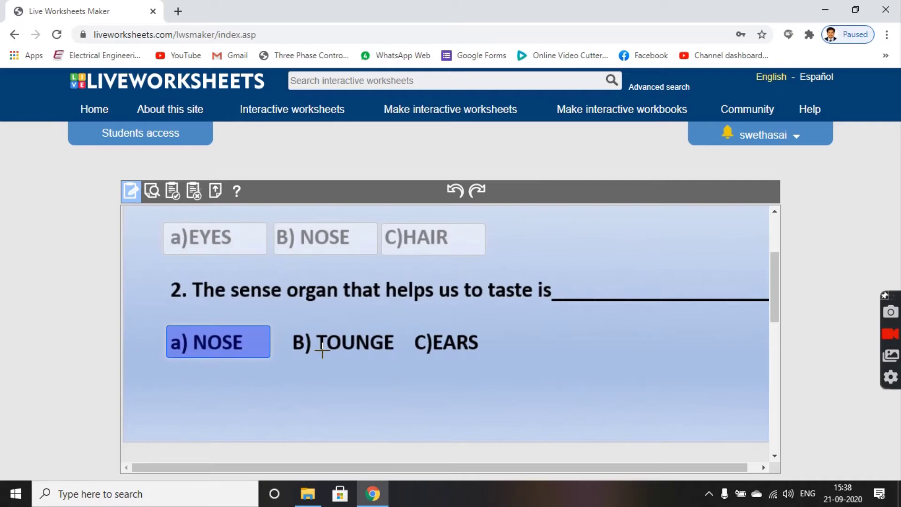
key("ctrl+z")
left_click(259, 254)
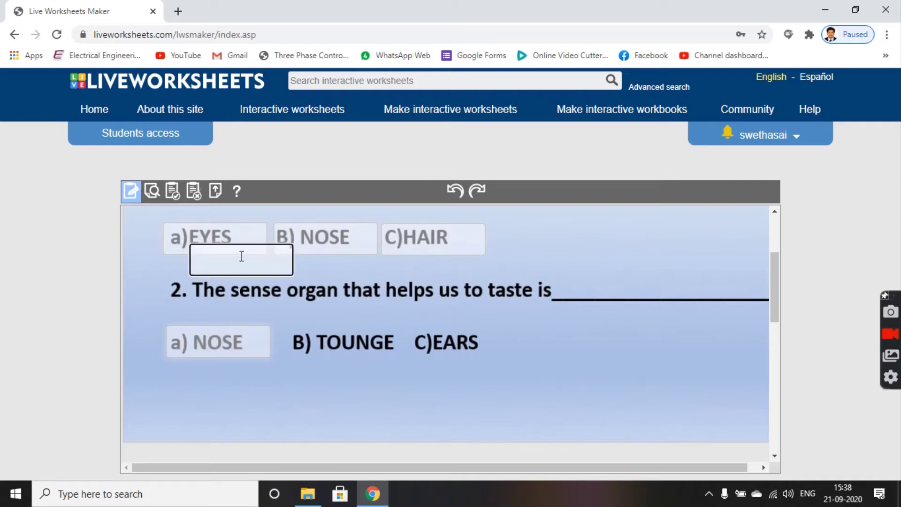
key("ctrl+v")
left_click_drag(341, 337, 308, 335)
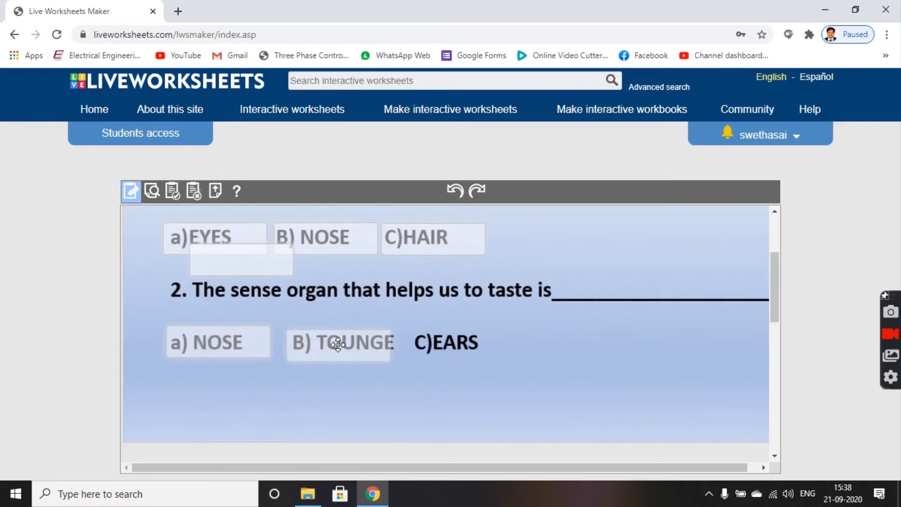
- Delete an extra box and move the spare box onto question 2's C)EARS option
left_click(341, 341)
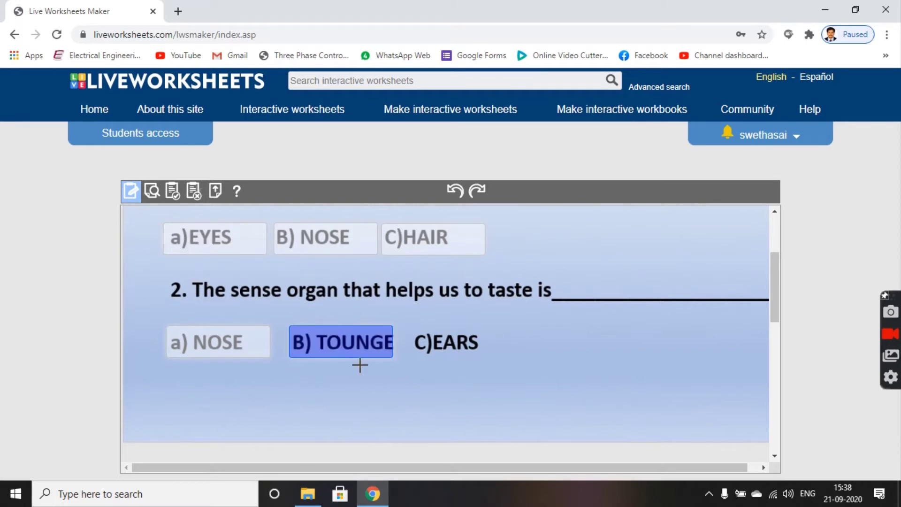
key("Delete")
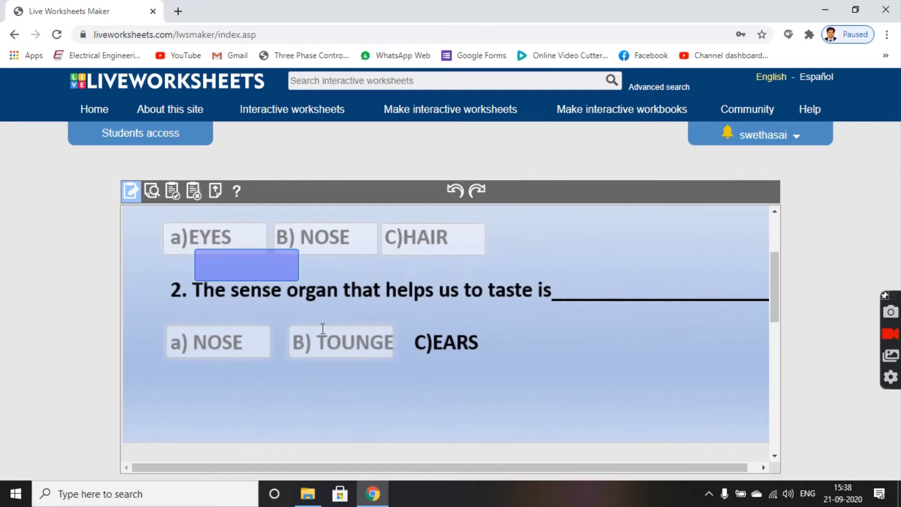
left_click(244, 264)
left_click_drag(247, 266, 463, 342)
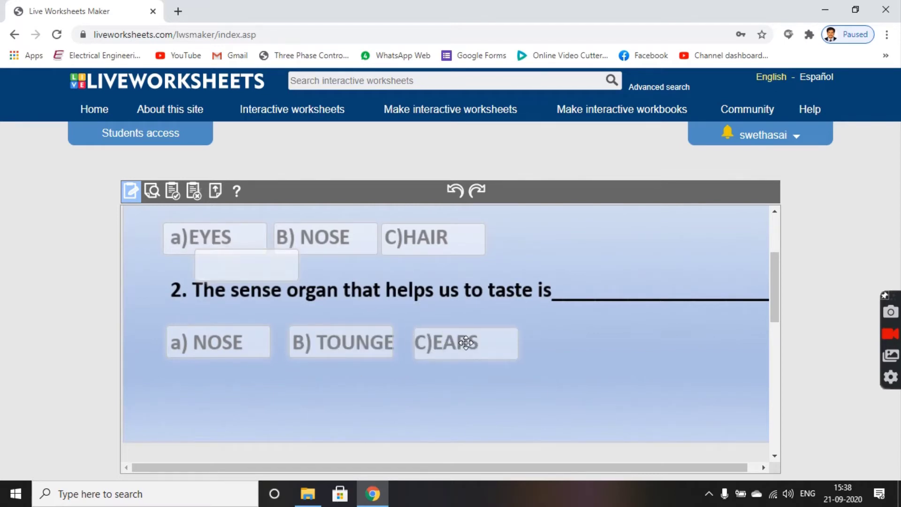
left_click(463, 344)
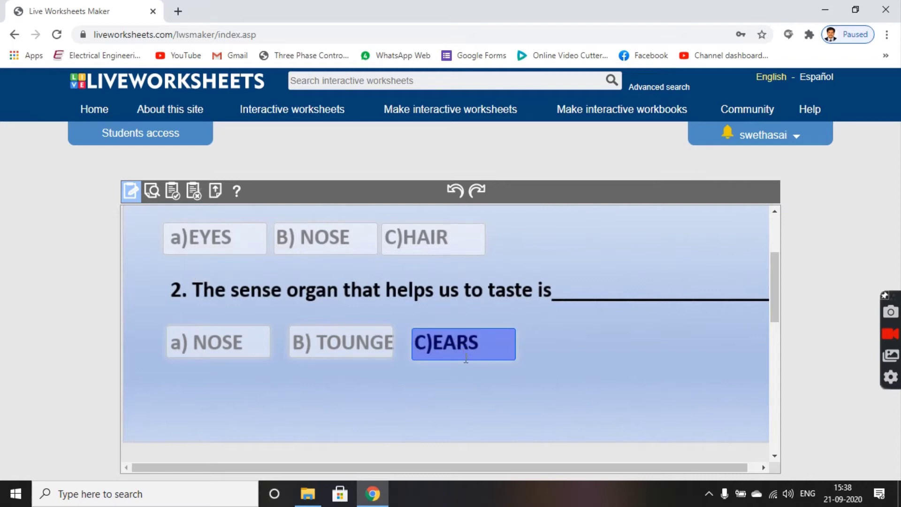
scroll(465, 350, "up", 1)
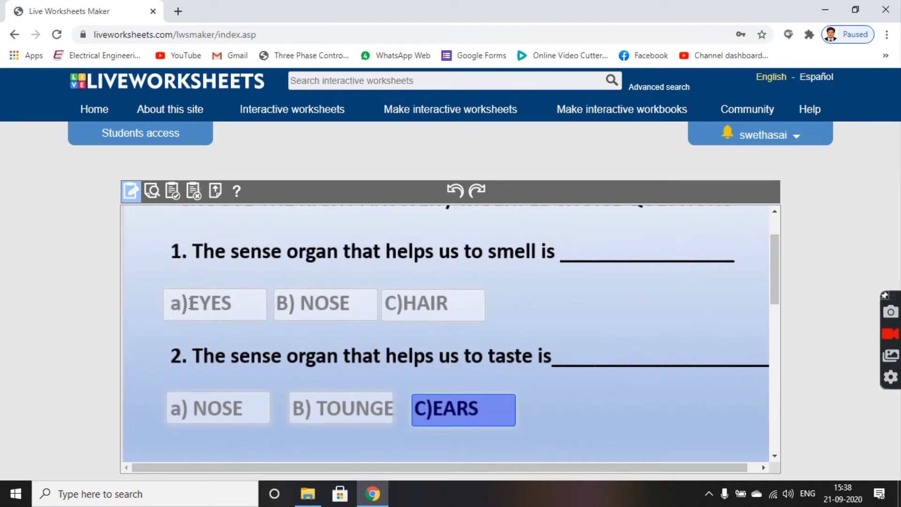
- Code question 1's boxes: select:no for a)EYES and C)HAIR, select:yes for B) NOSE
left_click(184, 303)
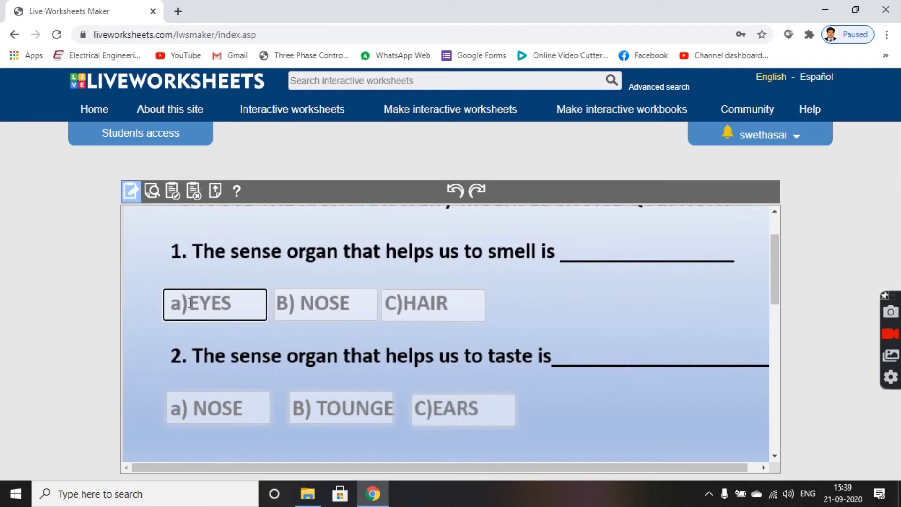
type("s")
type("elect: no")
left_click(290, 302)
type("select")
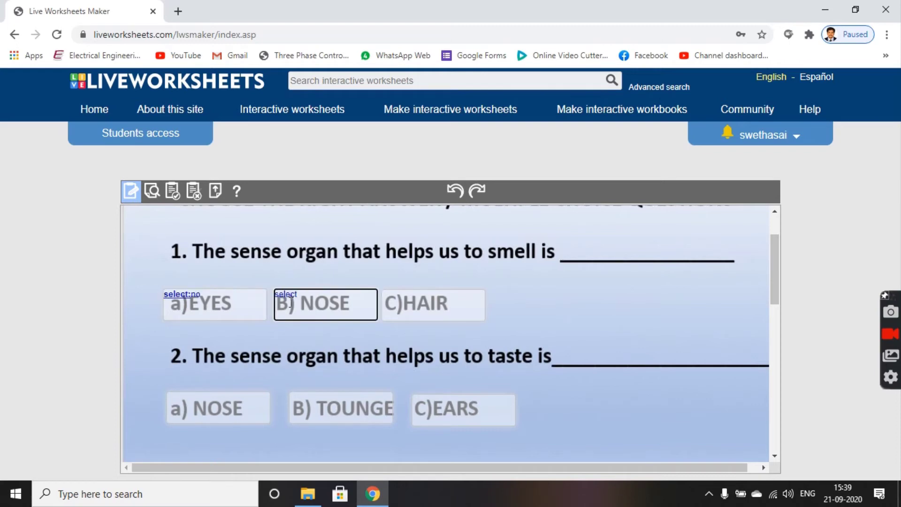
type(":yesy")
key("BackSpace")
left_click(398, 300)
type("select")
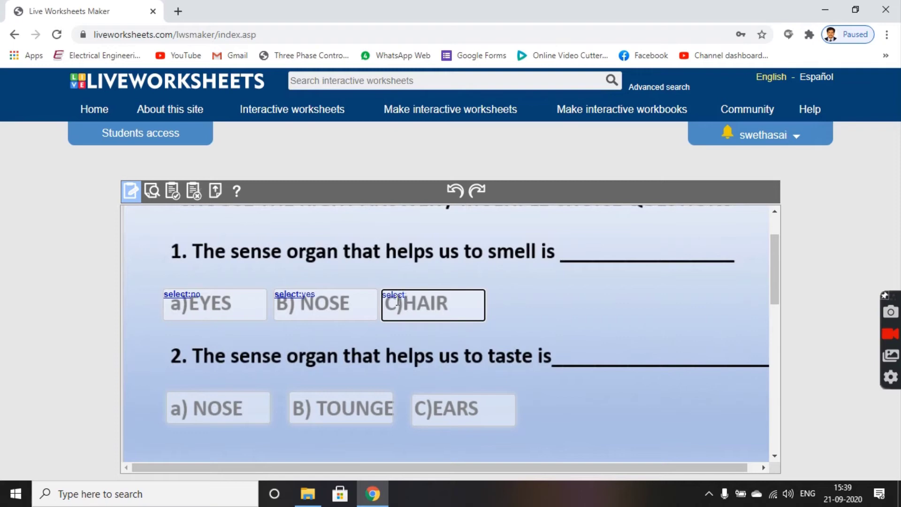
type(":no")
left_click(221, 291)
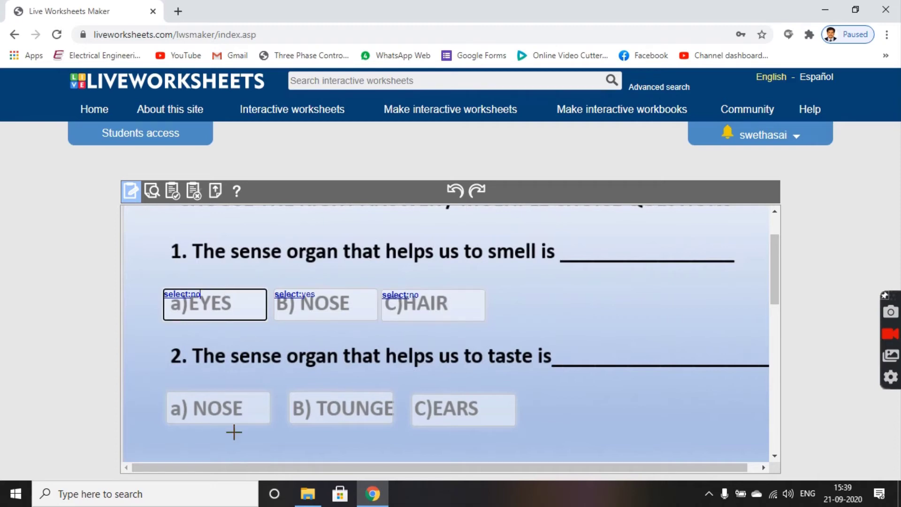
- Code question 2's boxes: select:no for a) NOSE and C)EARS, select:yes for B) TOUNGE
left_click(172, 402)
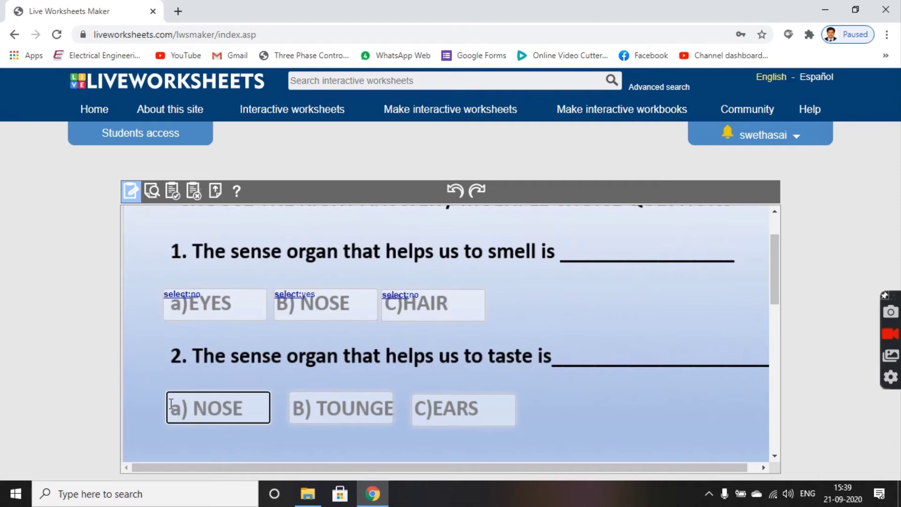
type("select:no")
left_click(329, 403)
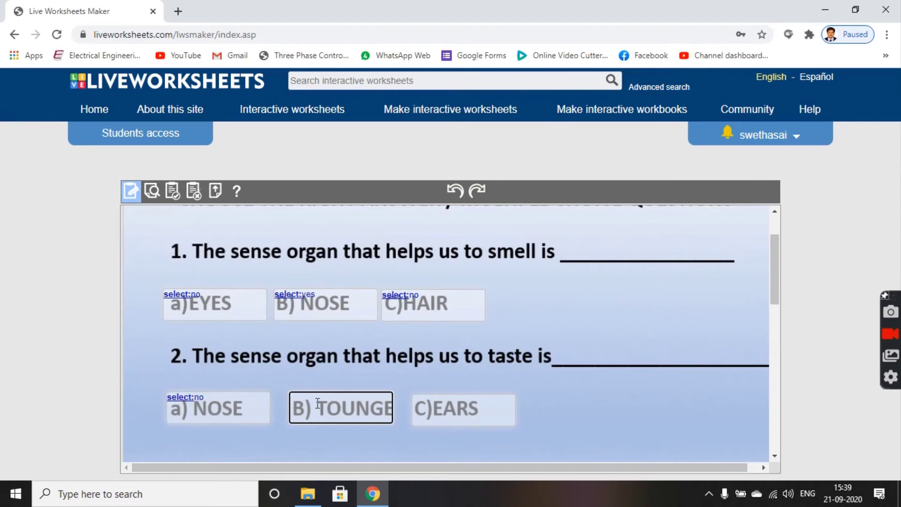
type("select:yes")
left_click(438, 403)
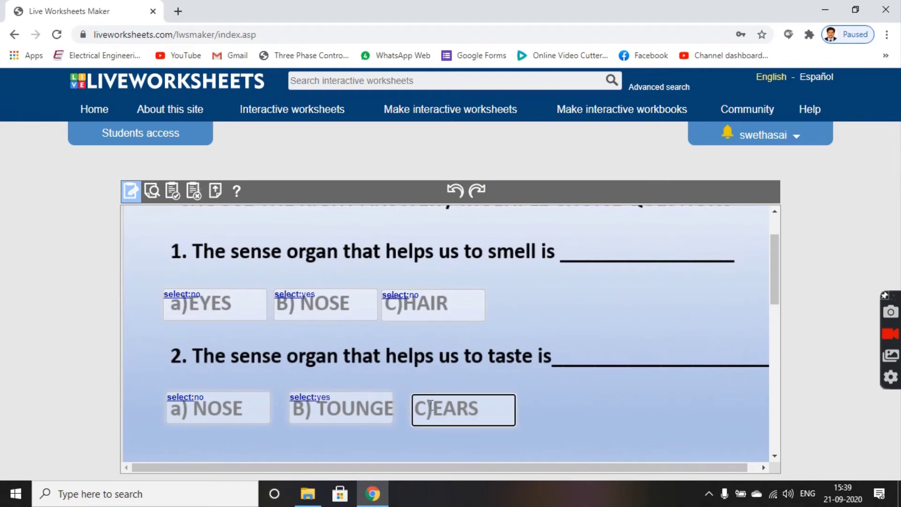
type("select:no")
left_click(791, 355)
scroll(547, 375, "down", 3)
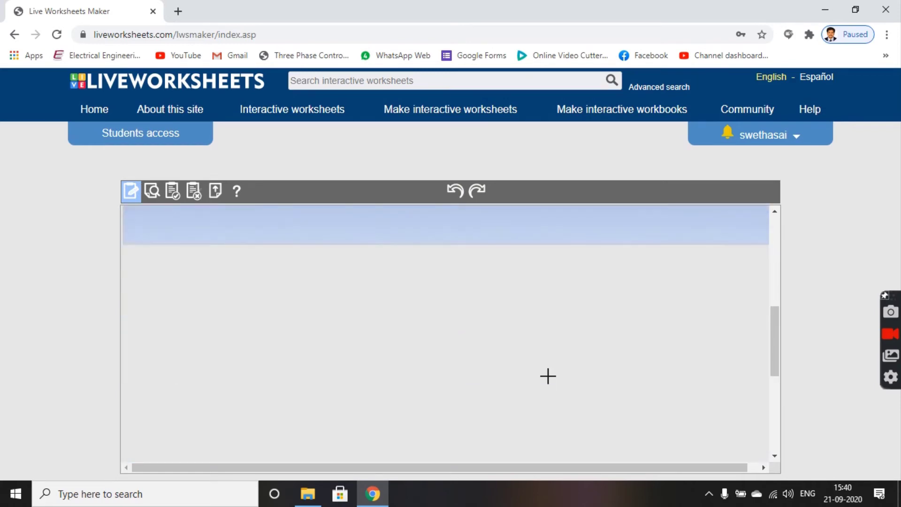
scroll(548, 376, "up", 6)
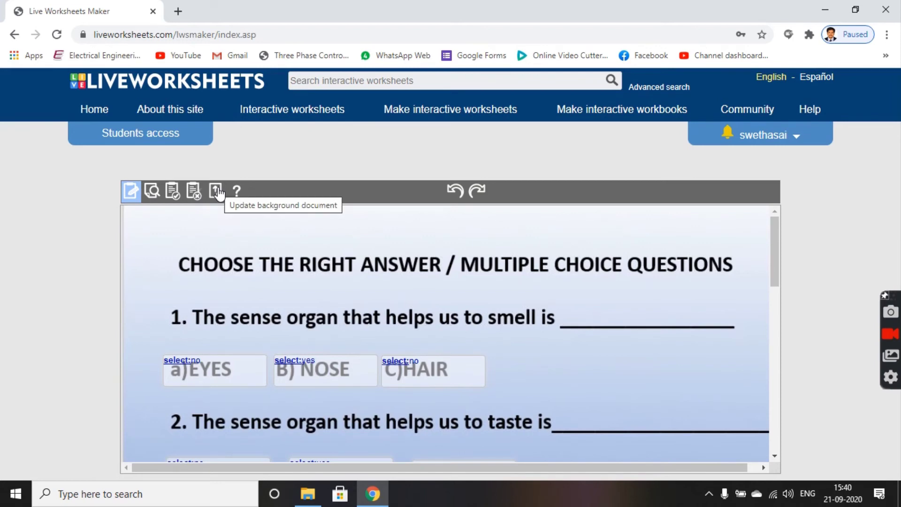
- Preview the worksheet and answer B) NOSE for question 1 and C)EARS for question 2
left_click(154, 191)
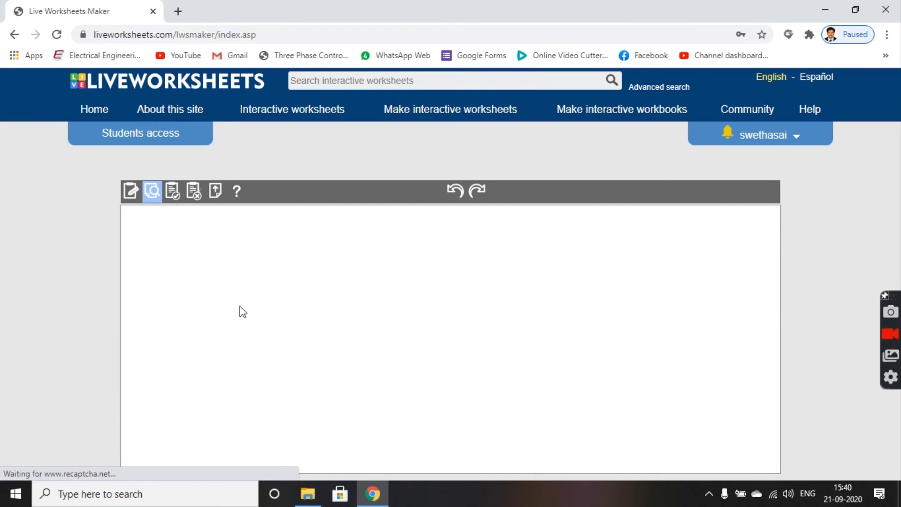
scroll(345, 355, "down", 4)
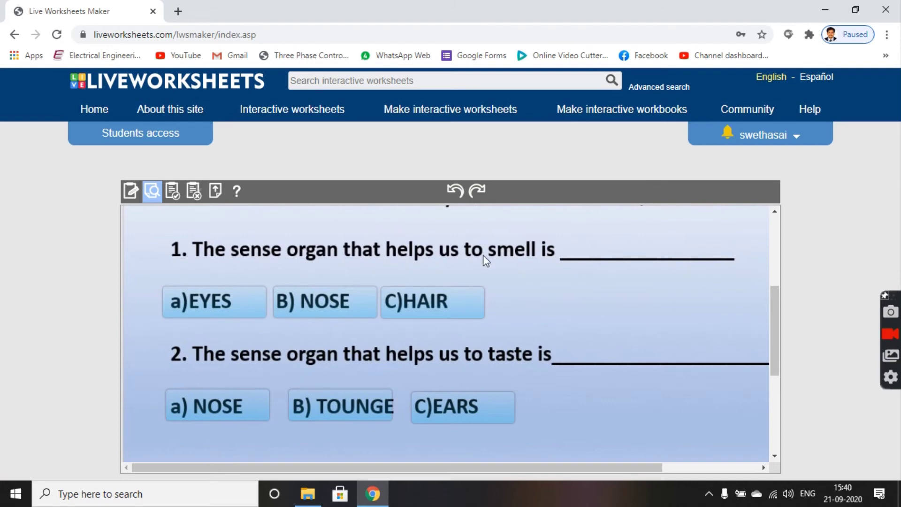
left_click(310, 303)
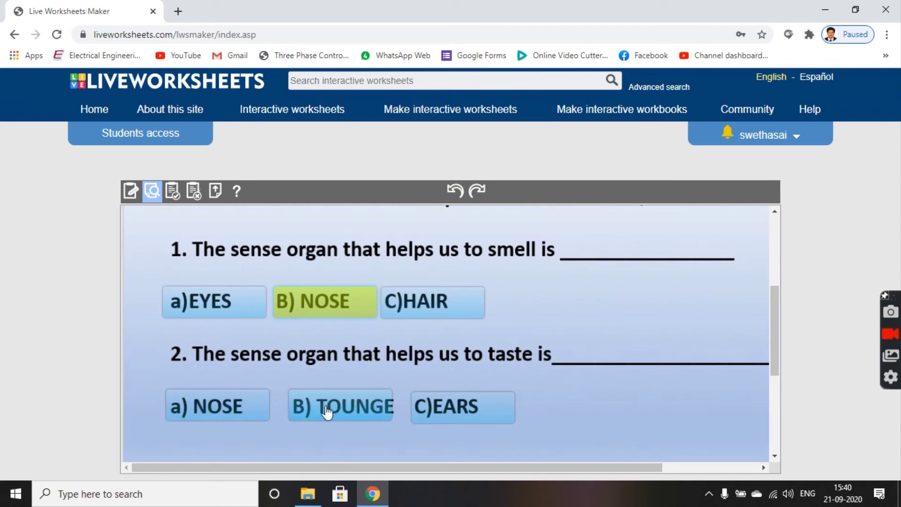
left_click(453, 410)
- Finish the attempt, check it for a 5/10 score, and reload the preview
scroll(455, 322, "down", 5)
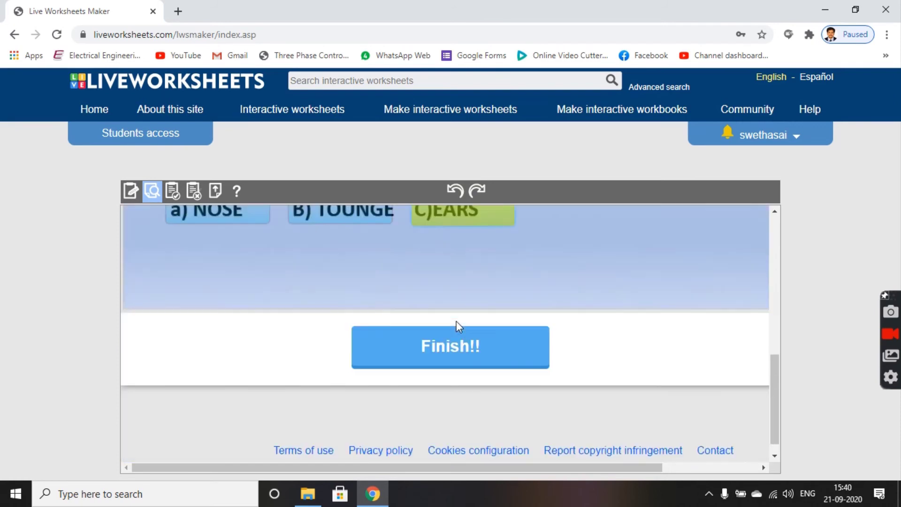
left_click(463, 337)
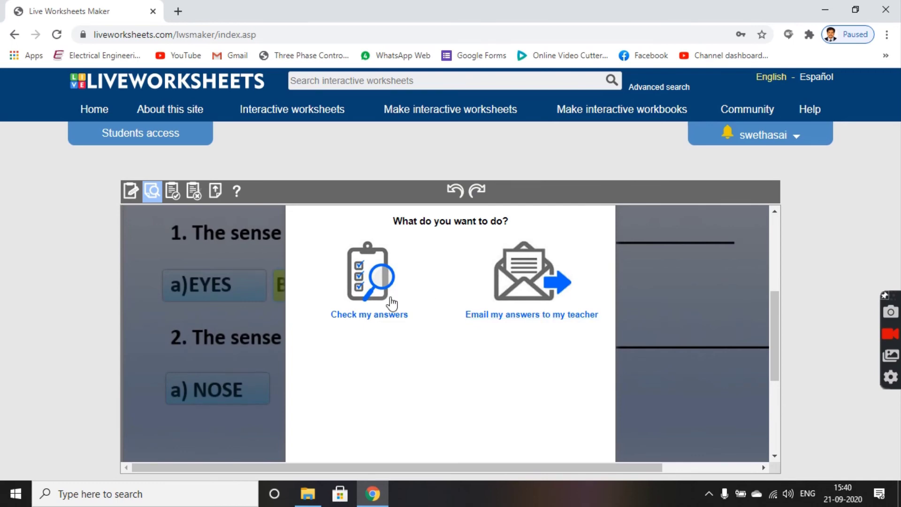
left_click(366, 280)
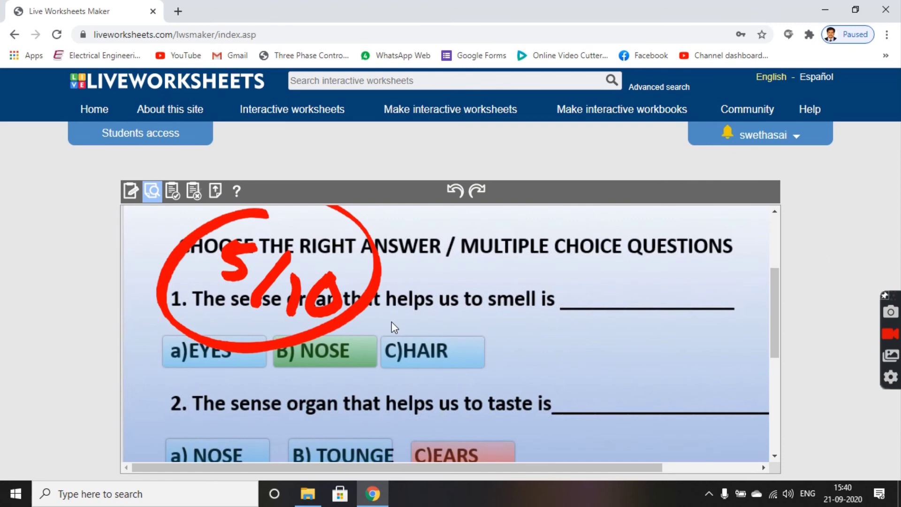
scroll(422, 342, "down", 3)
scroll(465, 352, "up", 1)
scroll(484, 390, "up", 1)
left_click(156, 190)
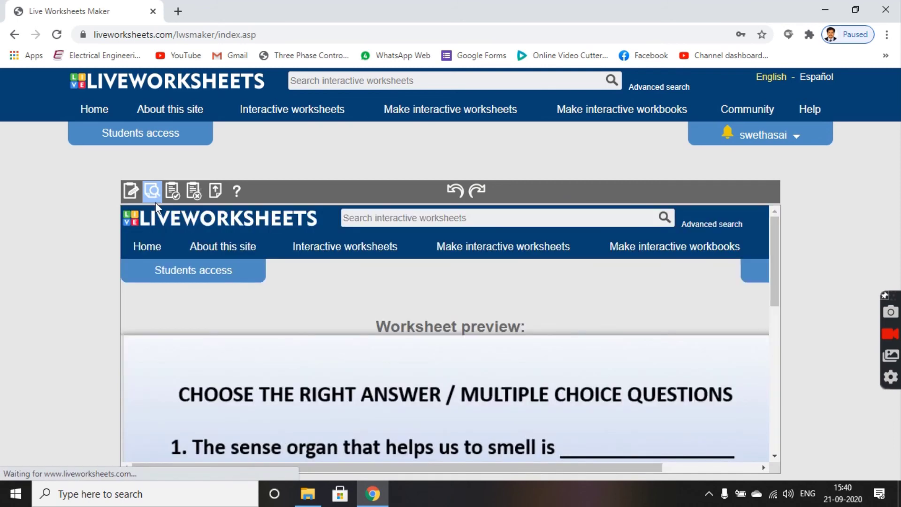
- Answer B) NOSE and B) TOUNGE, then finish and check the answers for 10/10
scroll(314, 298, "down", 4)
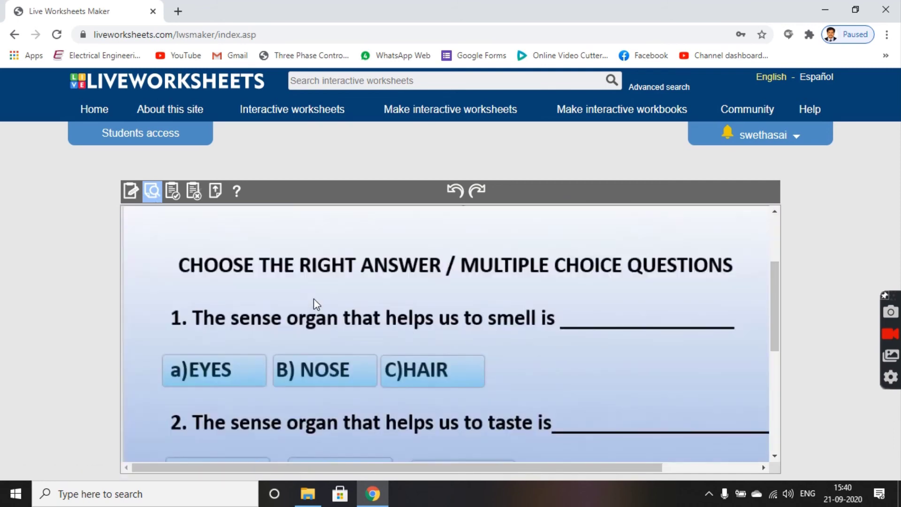
left_click(347, 371)
scroll(360, 359, "down", 2)
left_click(358, 347)
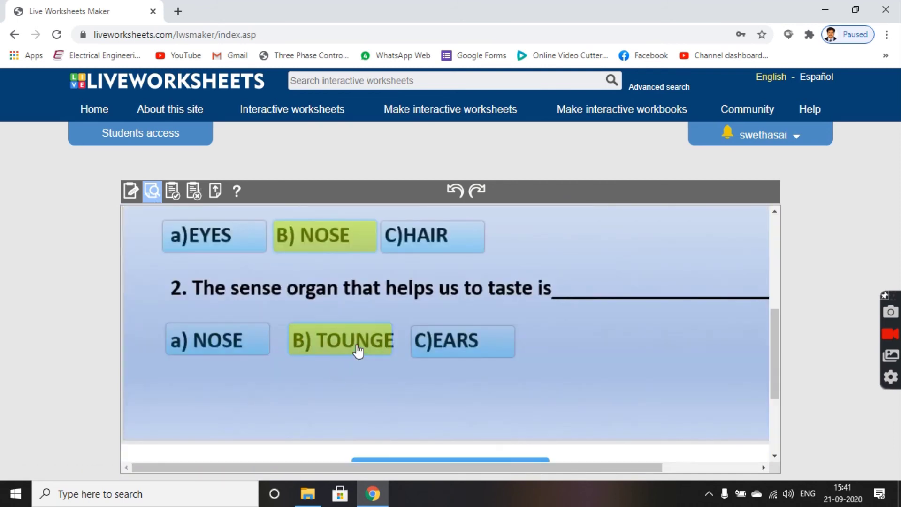
scroll(359, 348, "down", 2)
left_click(393, 343)
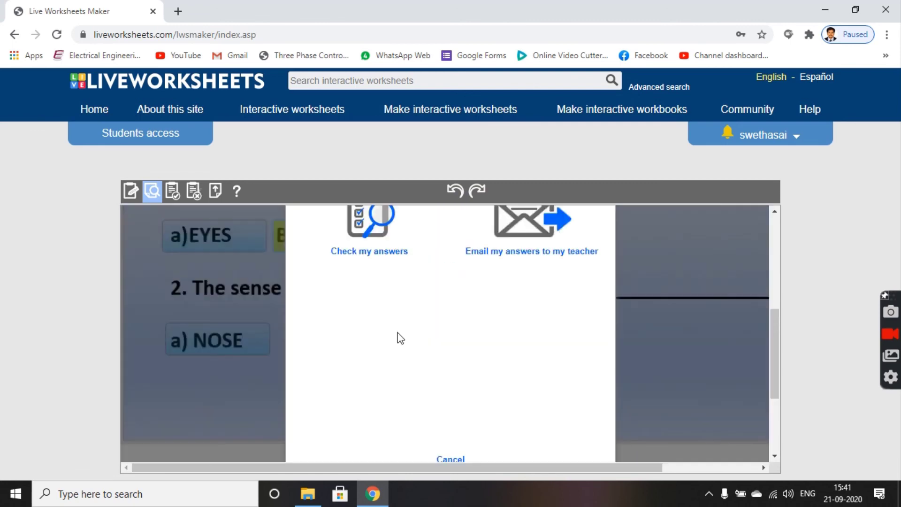
left_click(347, 257)
scroll(365, 274, "up", 3)
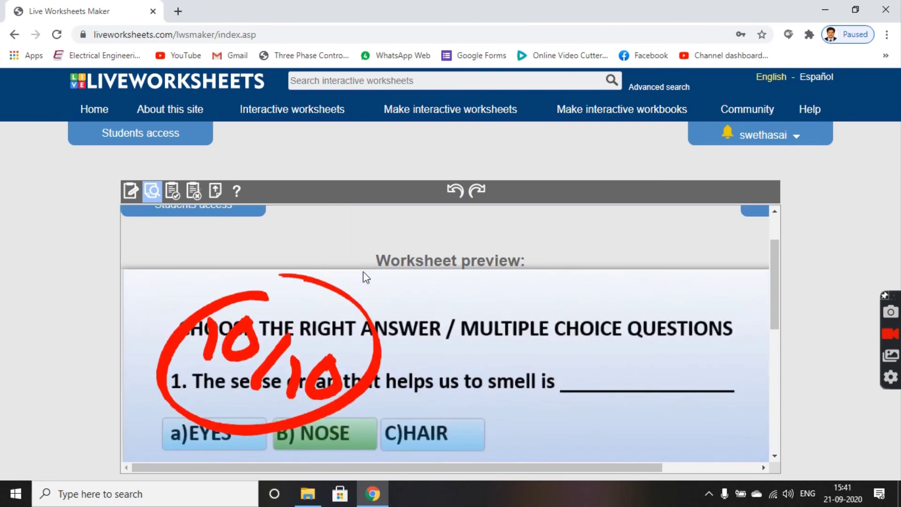
scroll(366, 277, "down", 4)
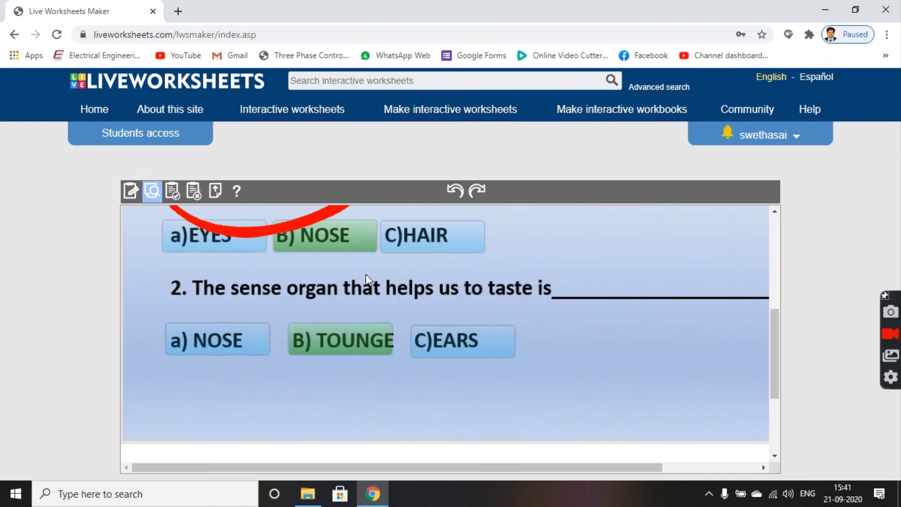